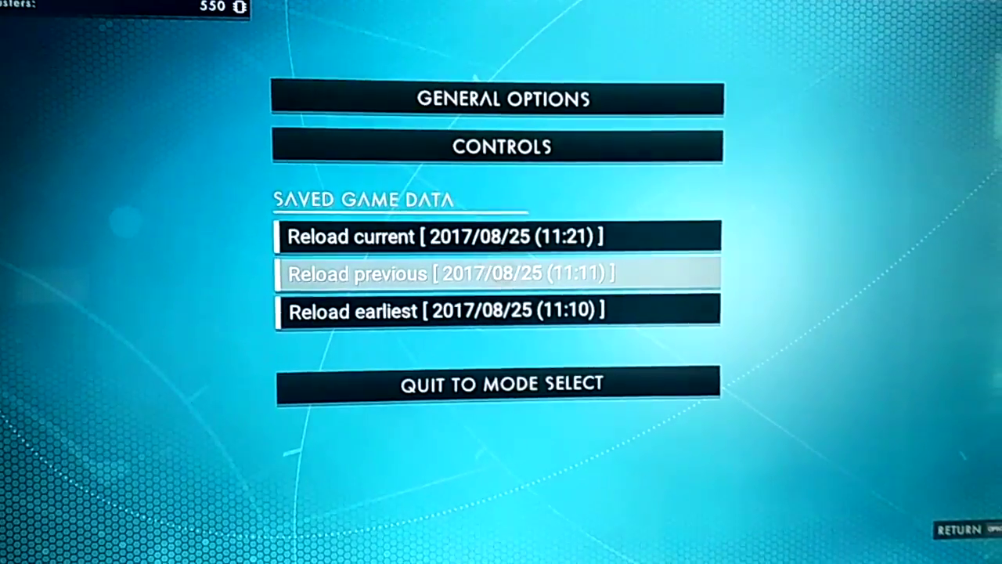
Bring up the Discoveries planet list from the Options menu, then back out
{"action": "left_click", "coordinate": [501, 273]}
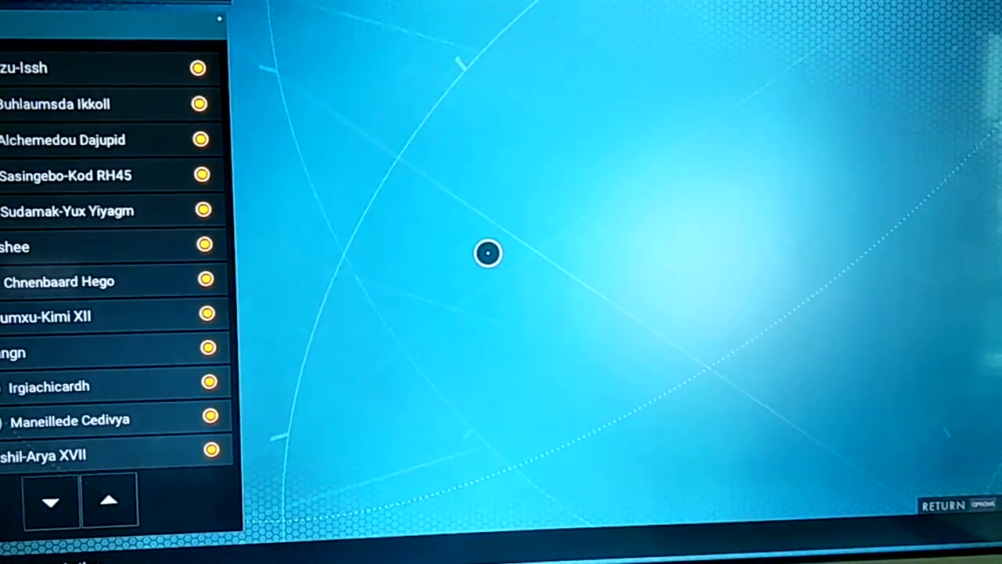
{"action": "key", "text": "Escape"}
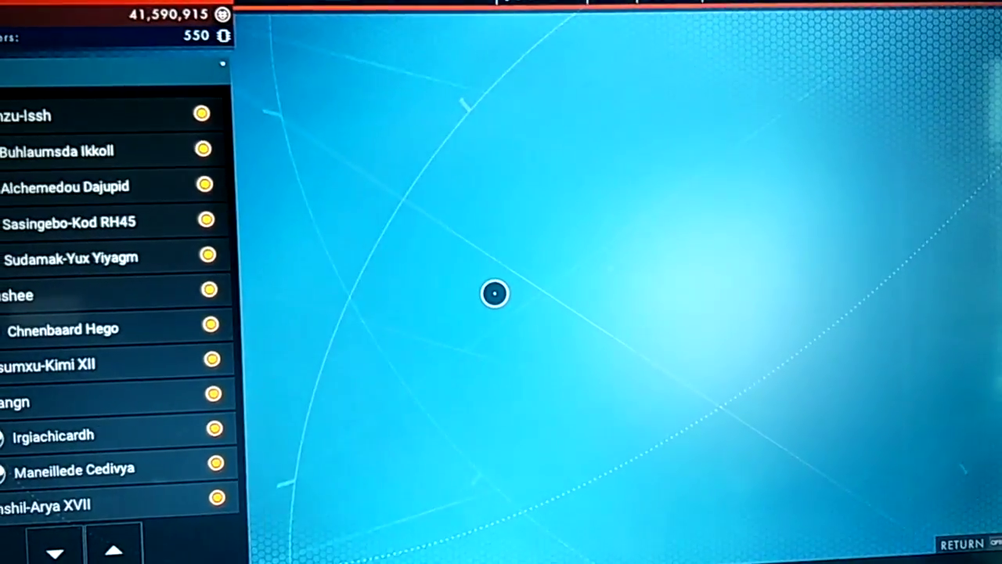
Cycle tabs from Discoveries through Timeline back to the Options saved-game reload entries
{"action": "key", "text": "e"}
{"action": "key", "text": "e"}
{"action": "key", "text": "e"}
{"action": "key", "text": "e"}
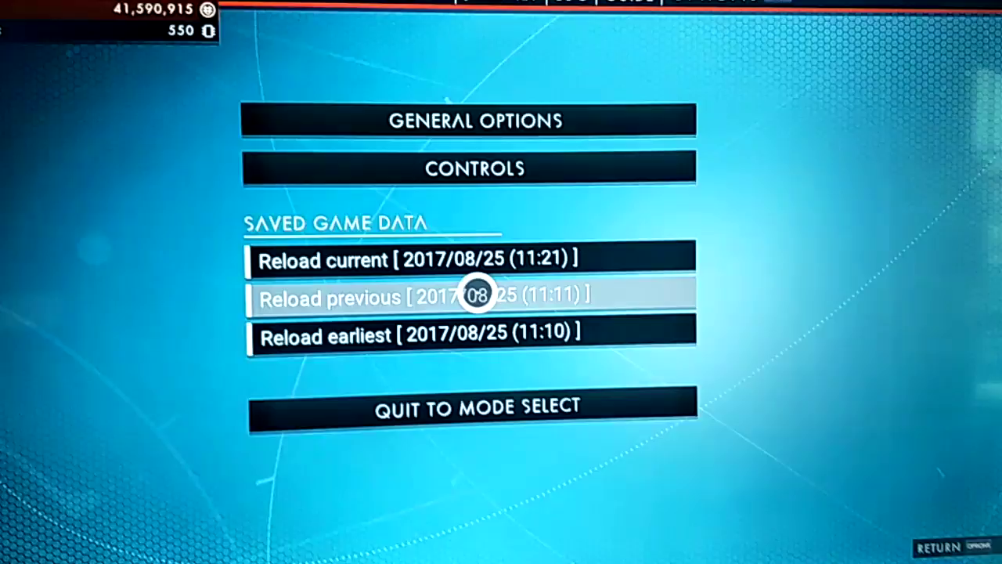
{"action": "key", "text": "q"}
{"action": "key", "text": "q"}
{"action": "key", "text": "q"}
{"action": "key", "text": "q"}
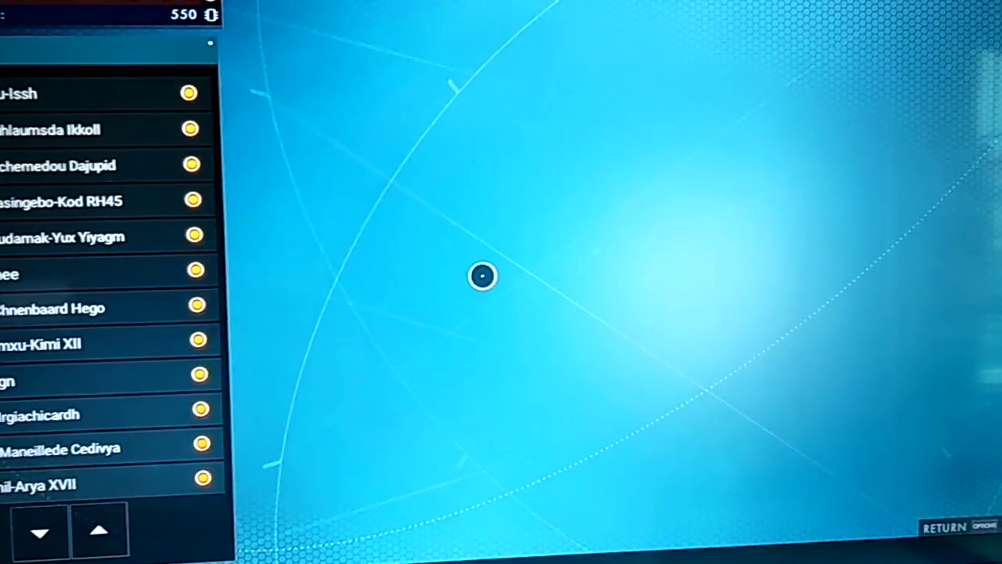
{"action": "key", "text": "e"}
{"action": "key", "text": "e"}
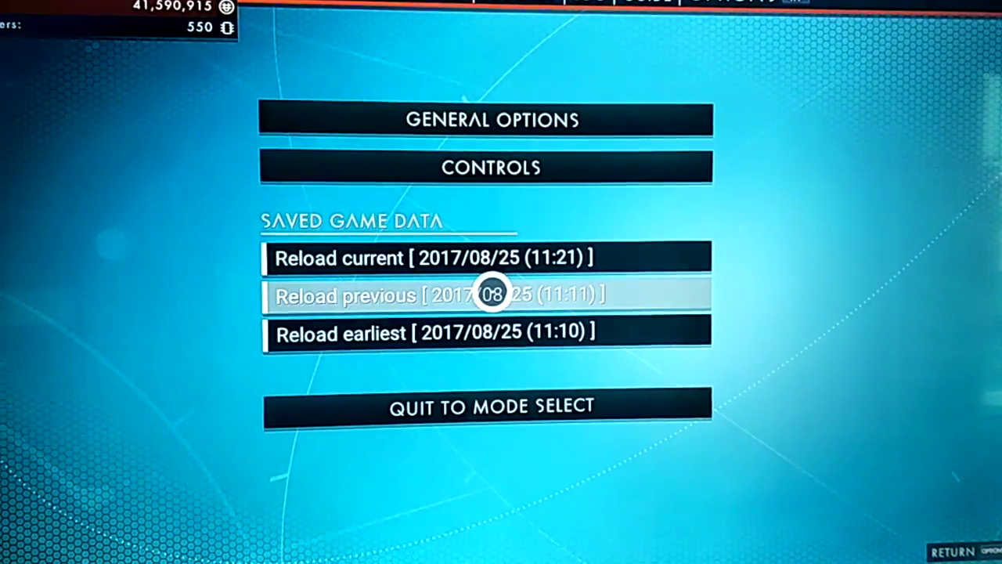
Cycle from Options through Timeline to the Discoveries planet list
{"action": "key", "text": "e"}
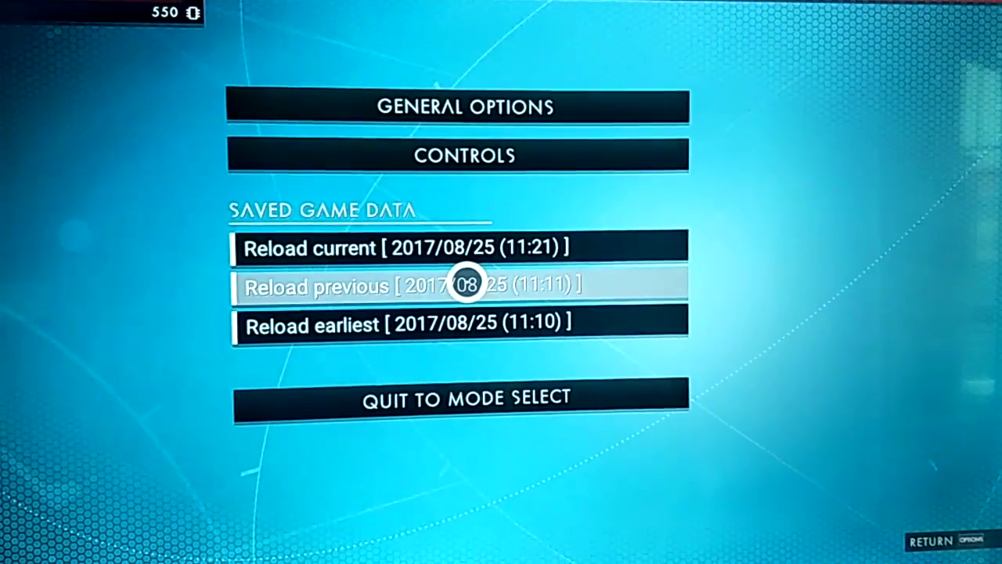
{"action": "key", "text": "Escape"}
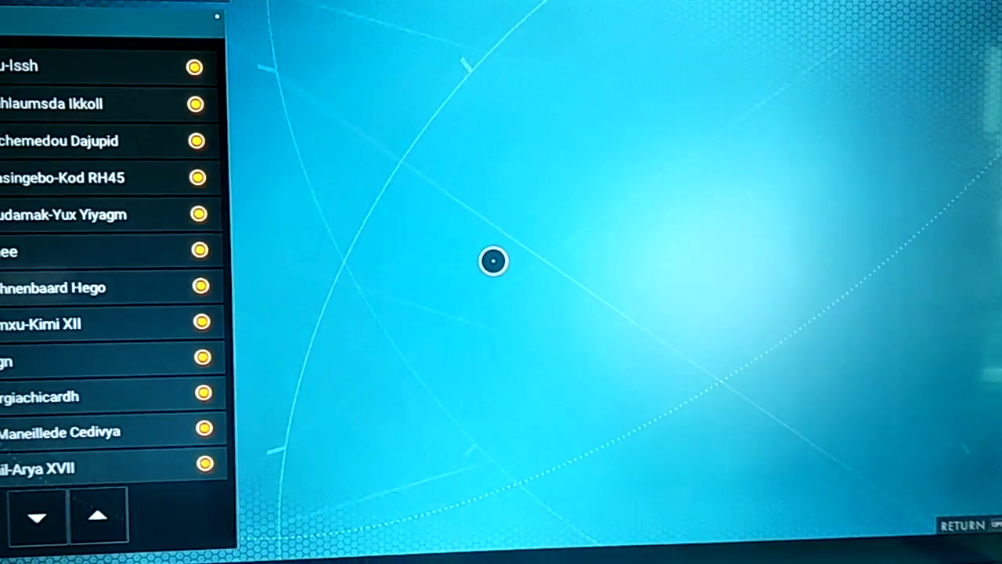